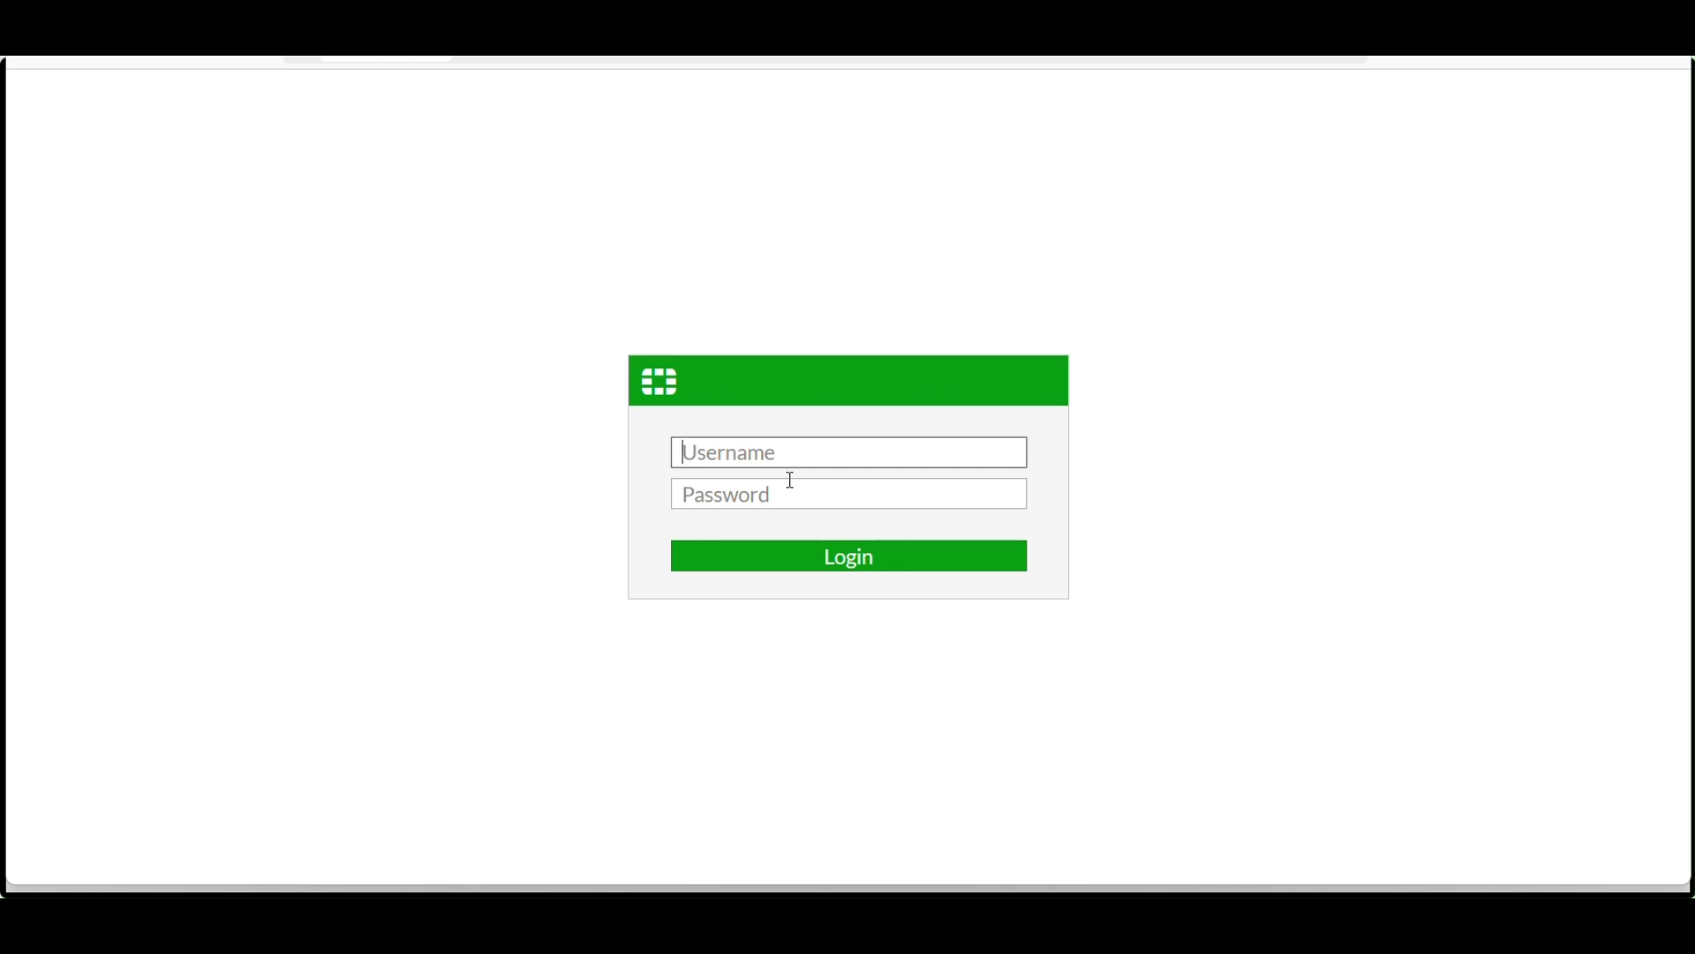
Step: Log in as admin and postpone the default-password change to reach the Main dashboard
left_click(886, 449)
type("ad")
type("min")
key("Return")
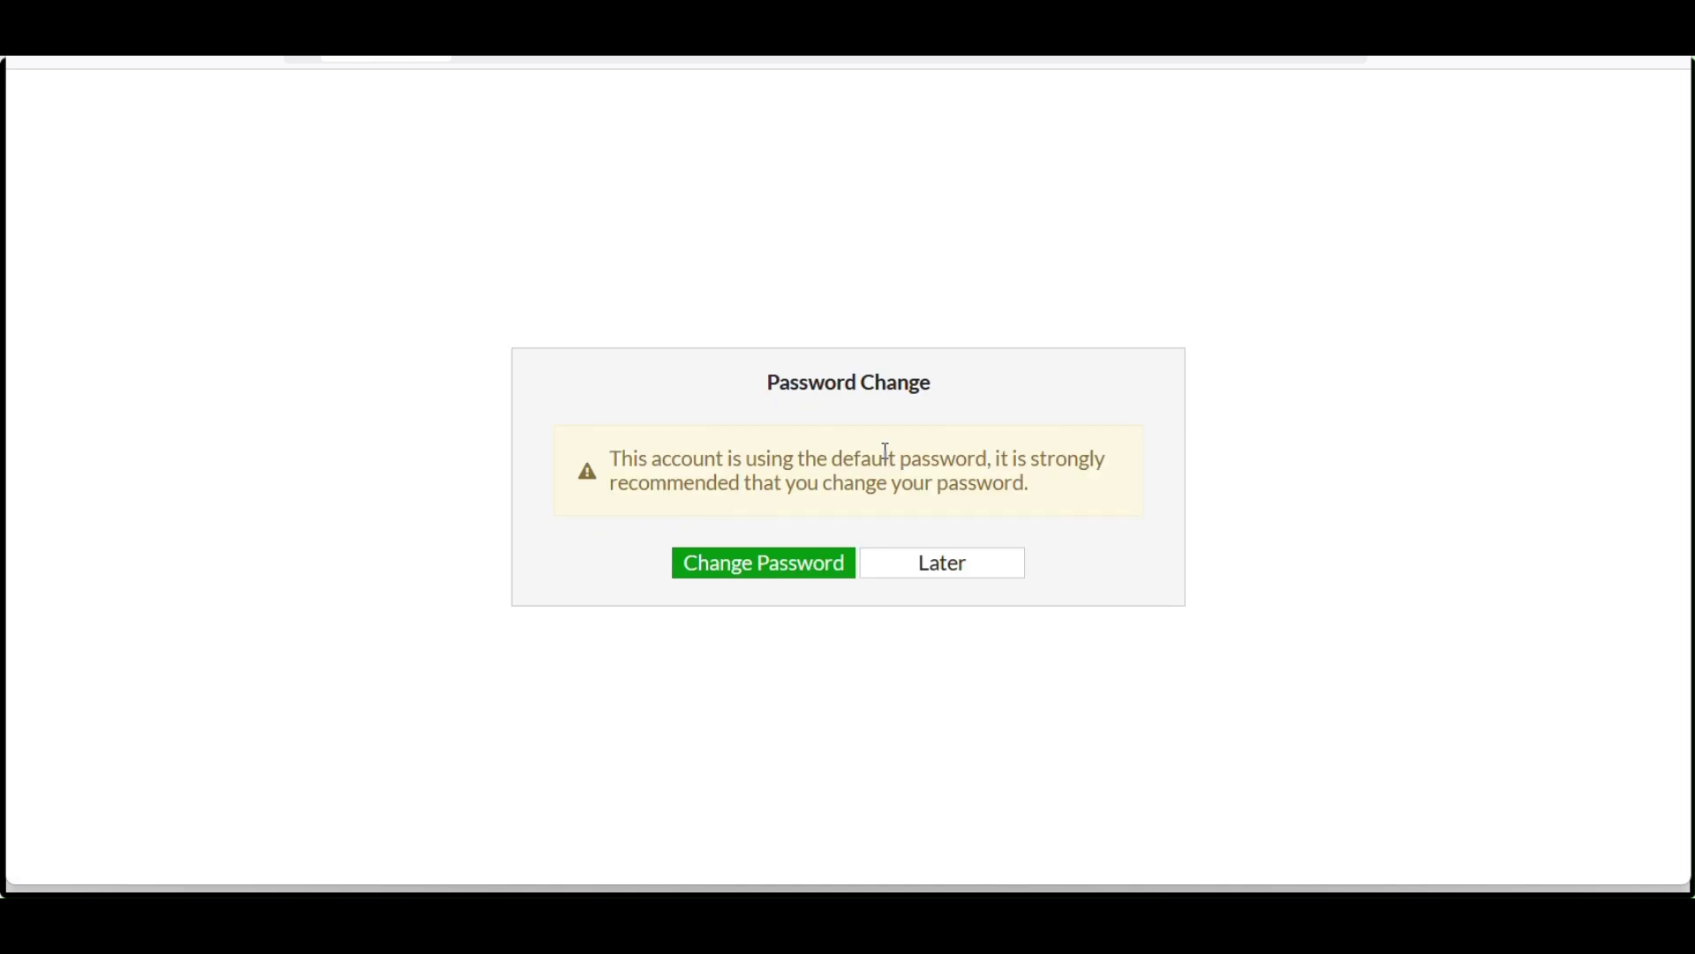
left_click(950, 570)
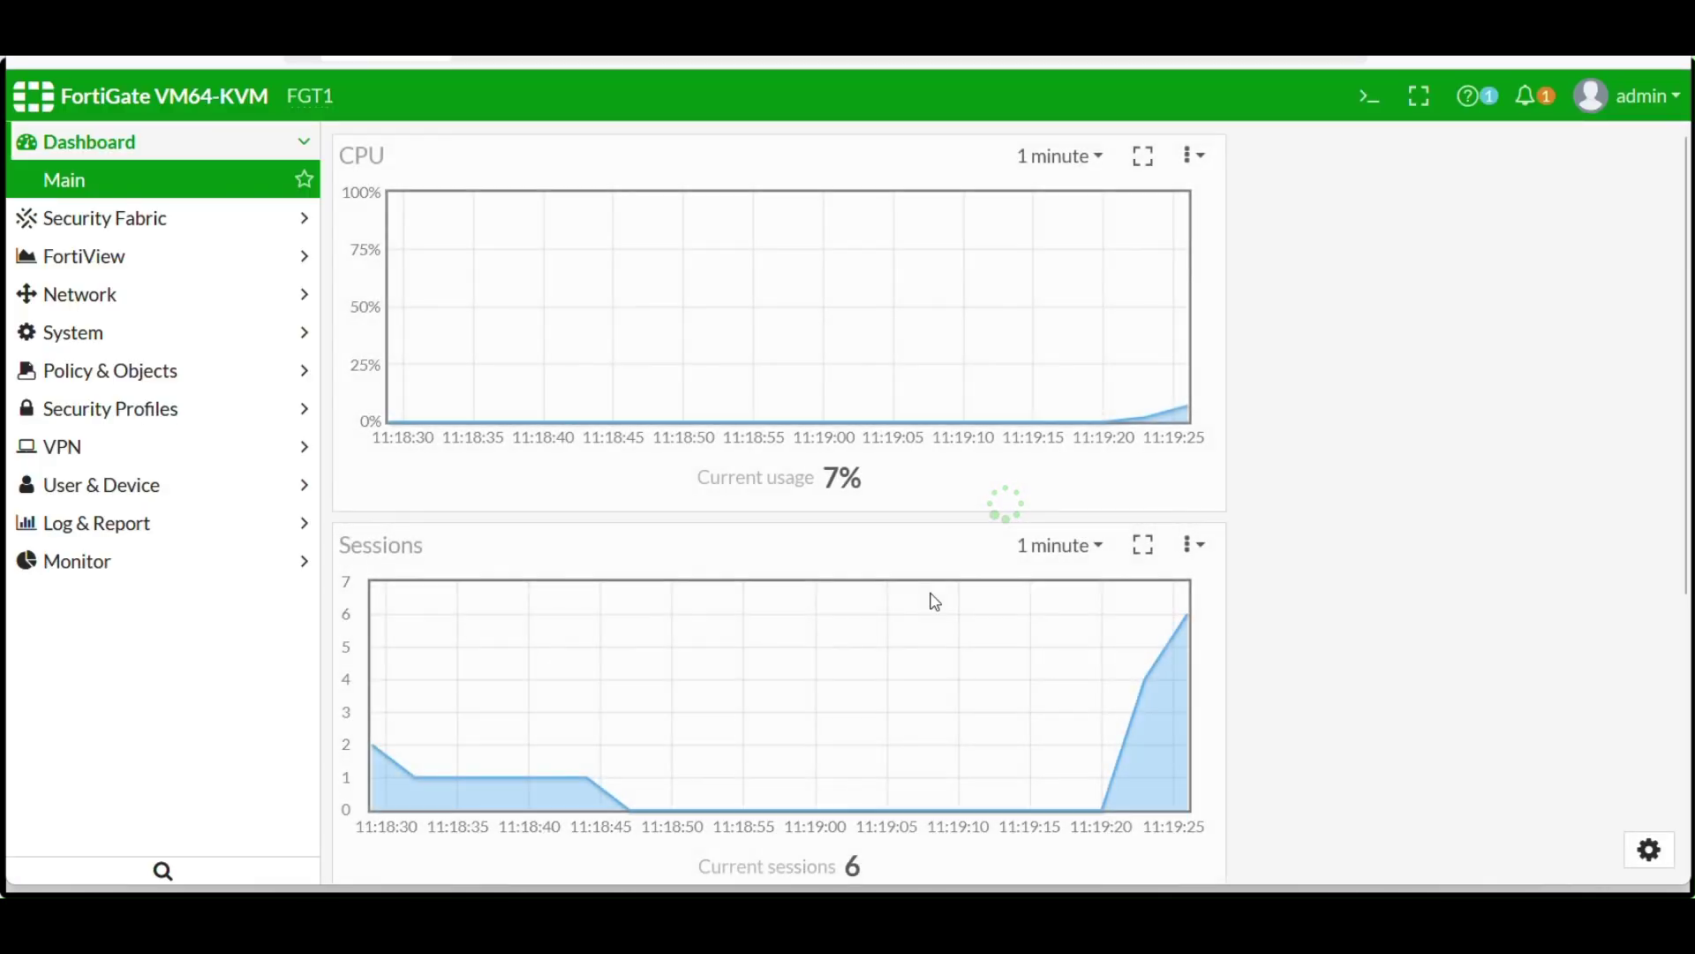
Step: View the Reboot/Shutdown options under admin > System, then bring up the CLI Console
left_click(1655, 105)
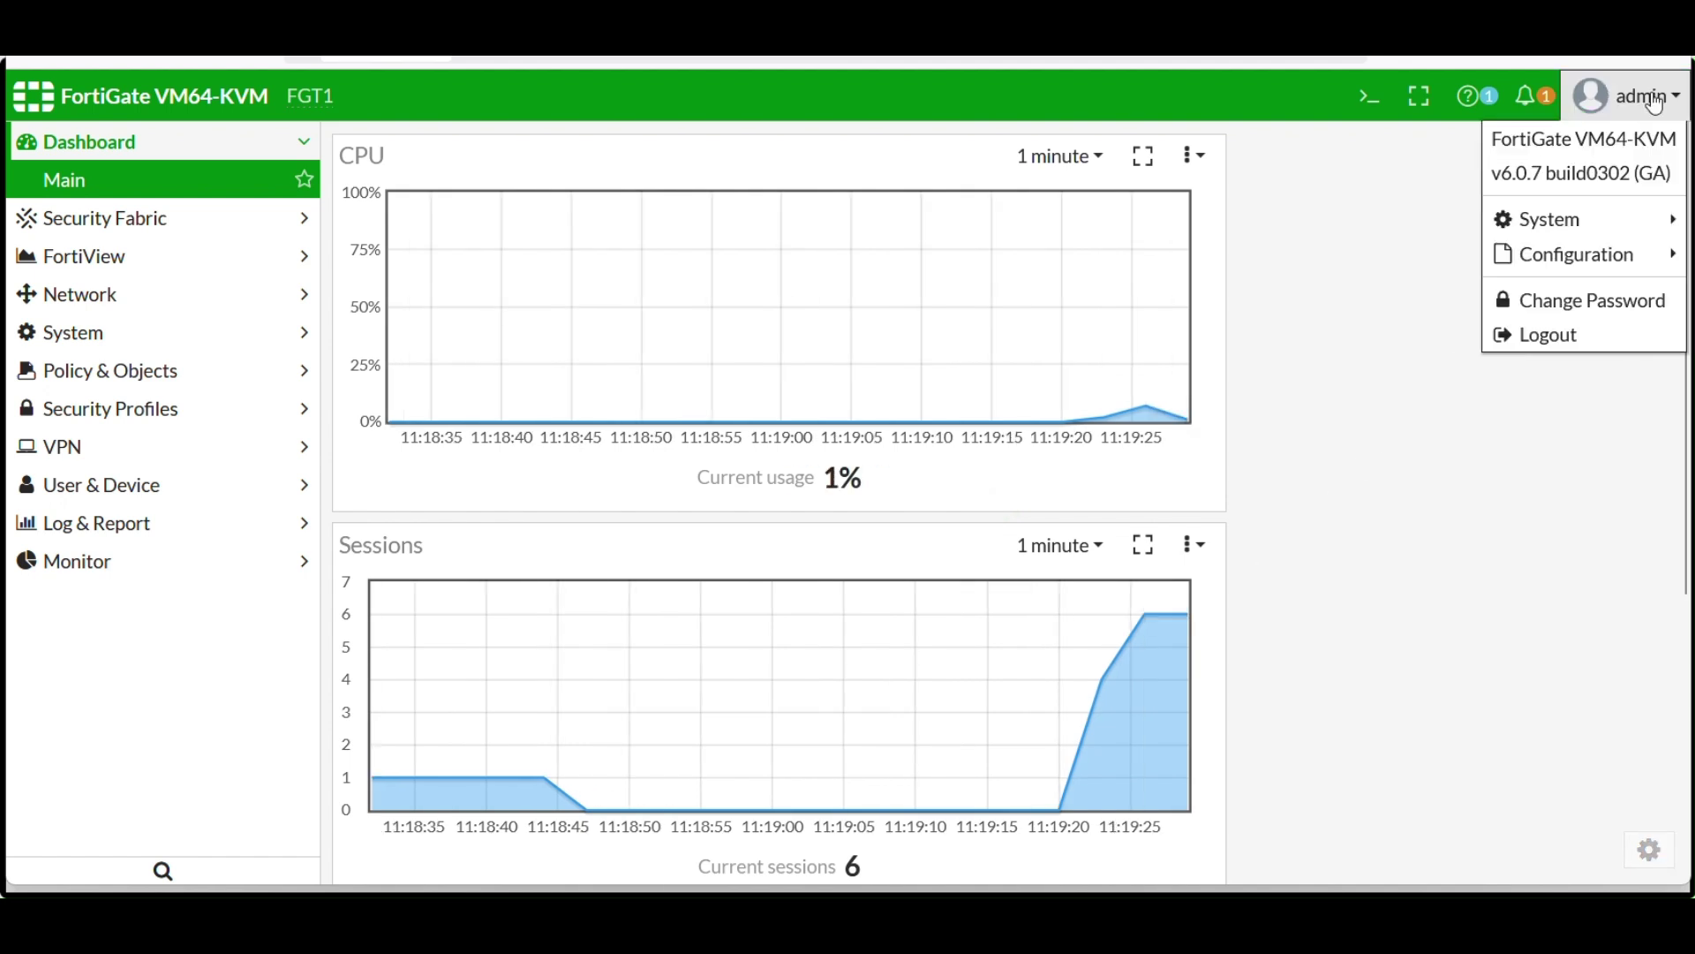
left_click(1625, 232)
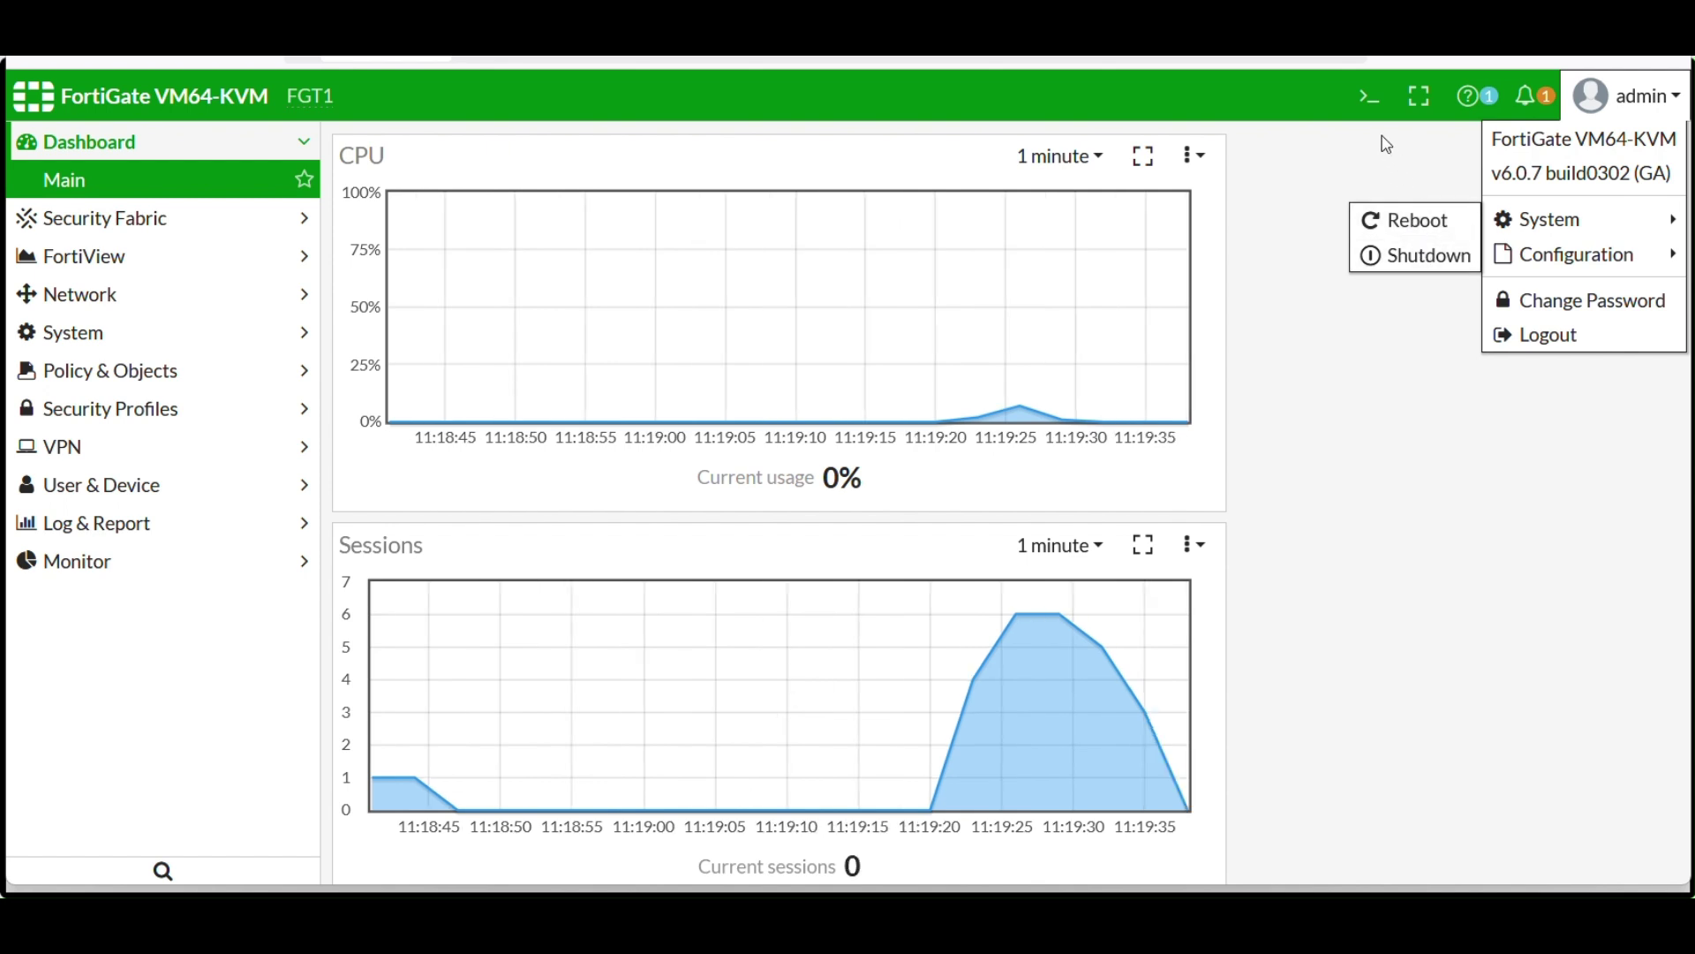
left_click(1373, 103)
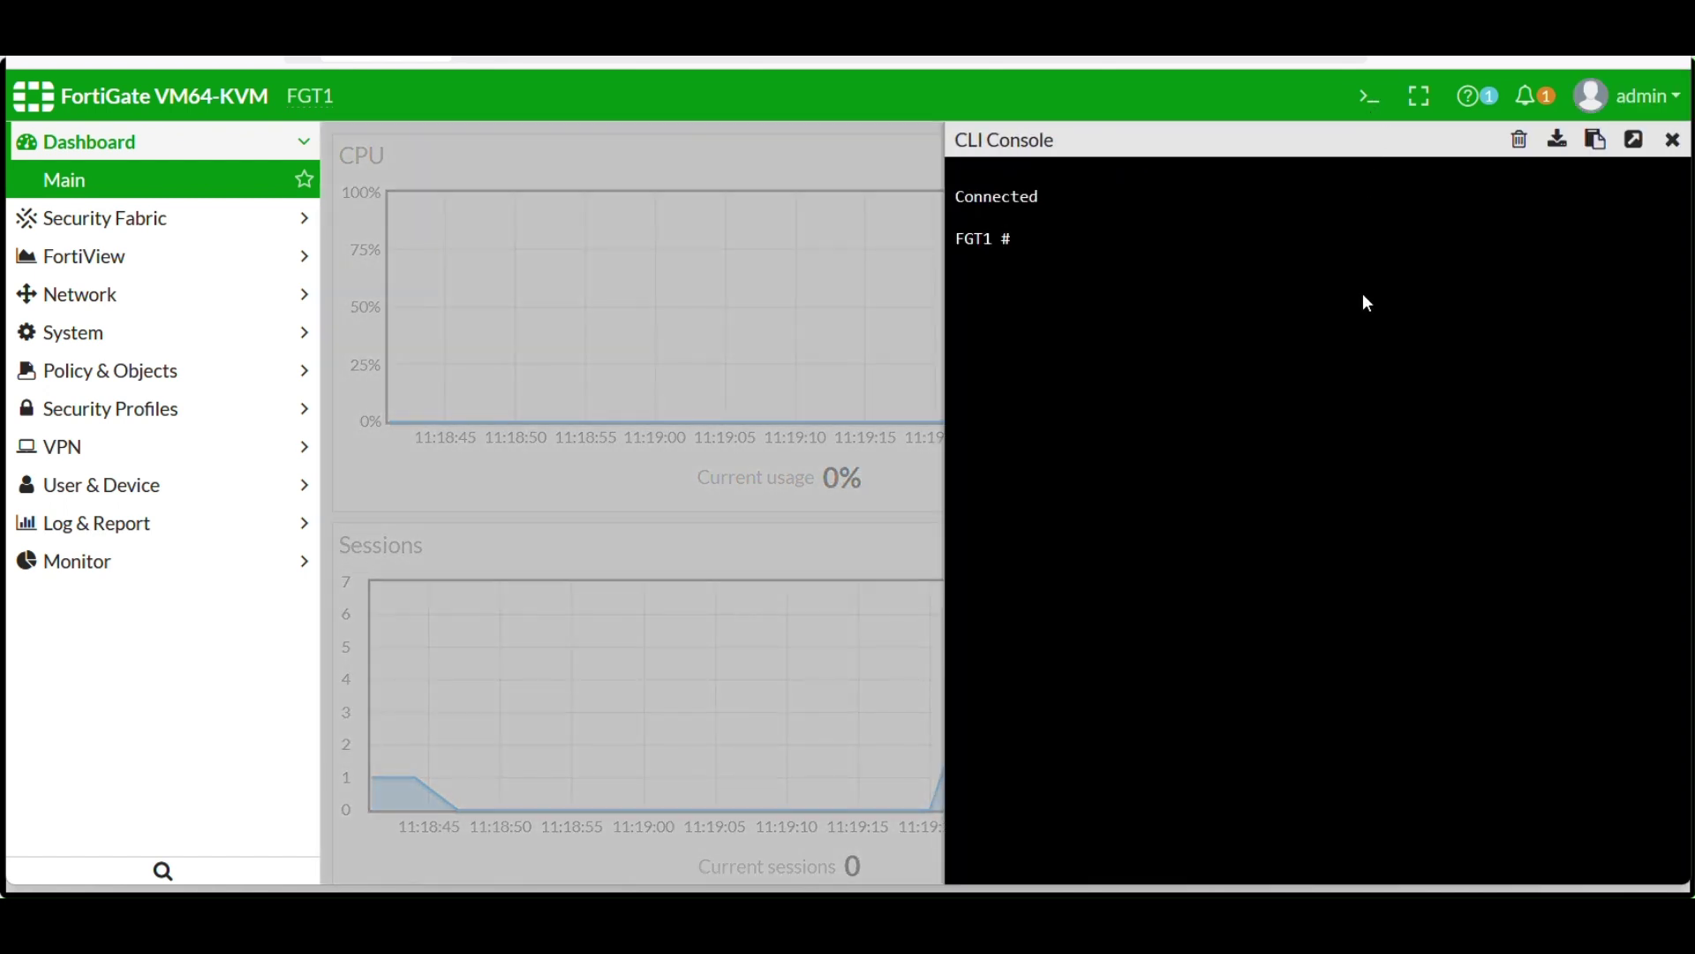
type("execute")
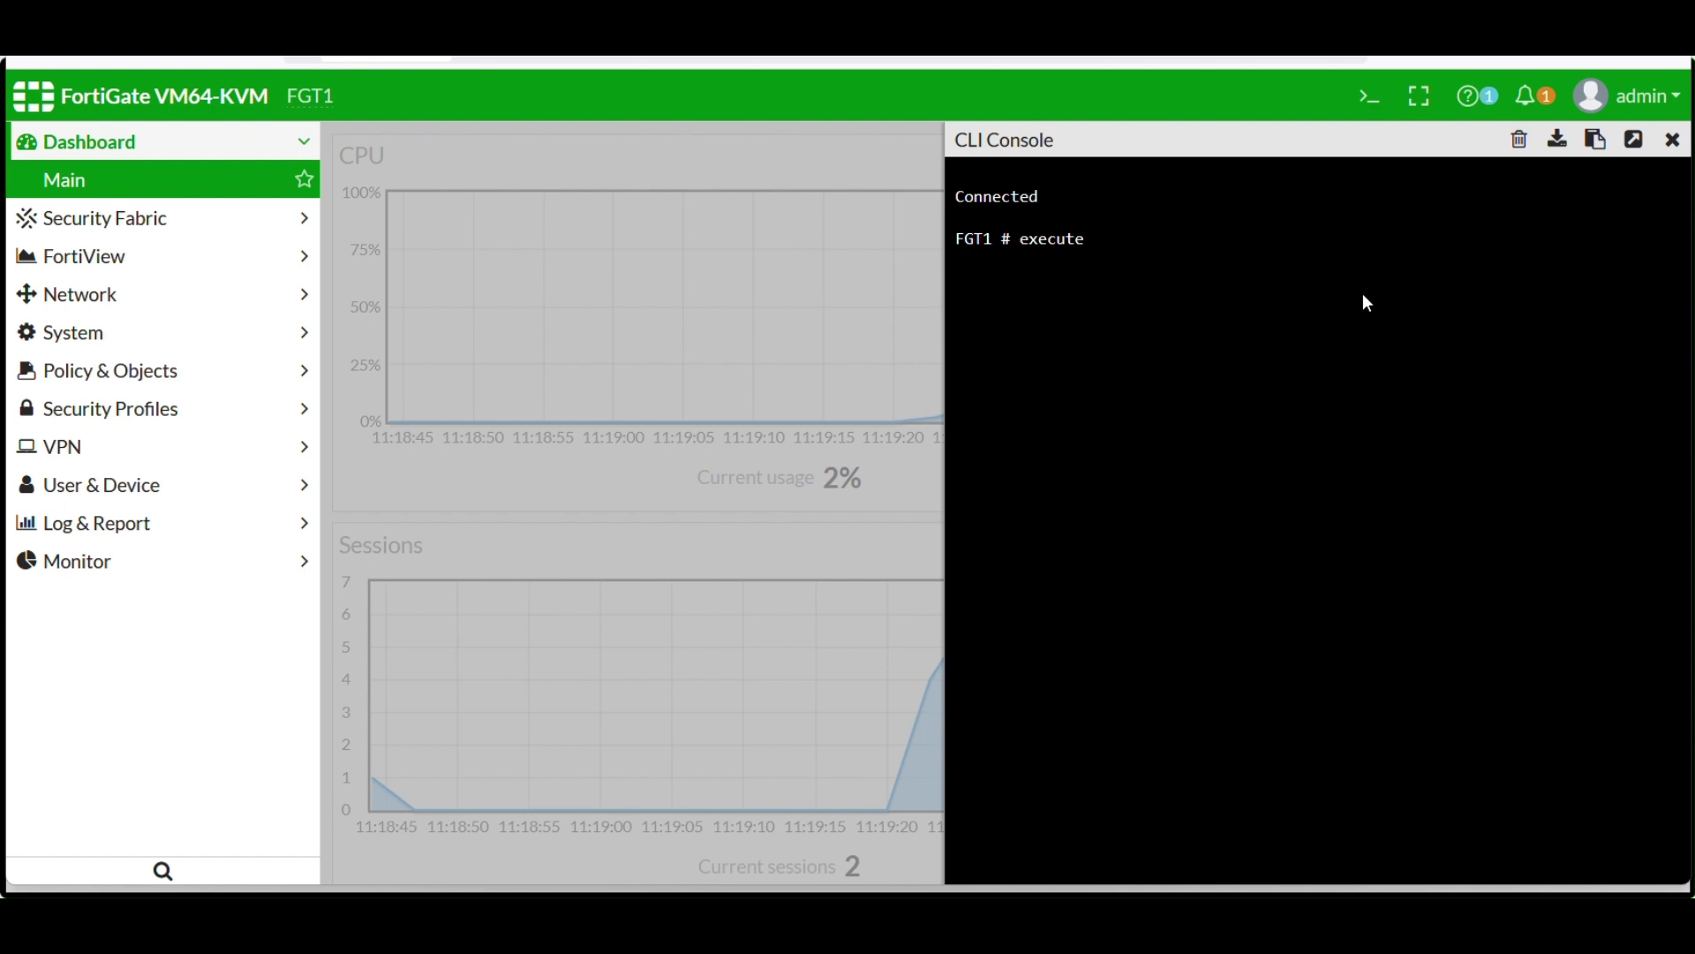
type(" reboot")
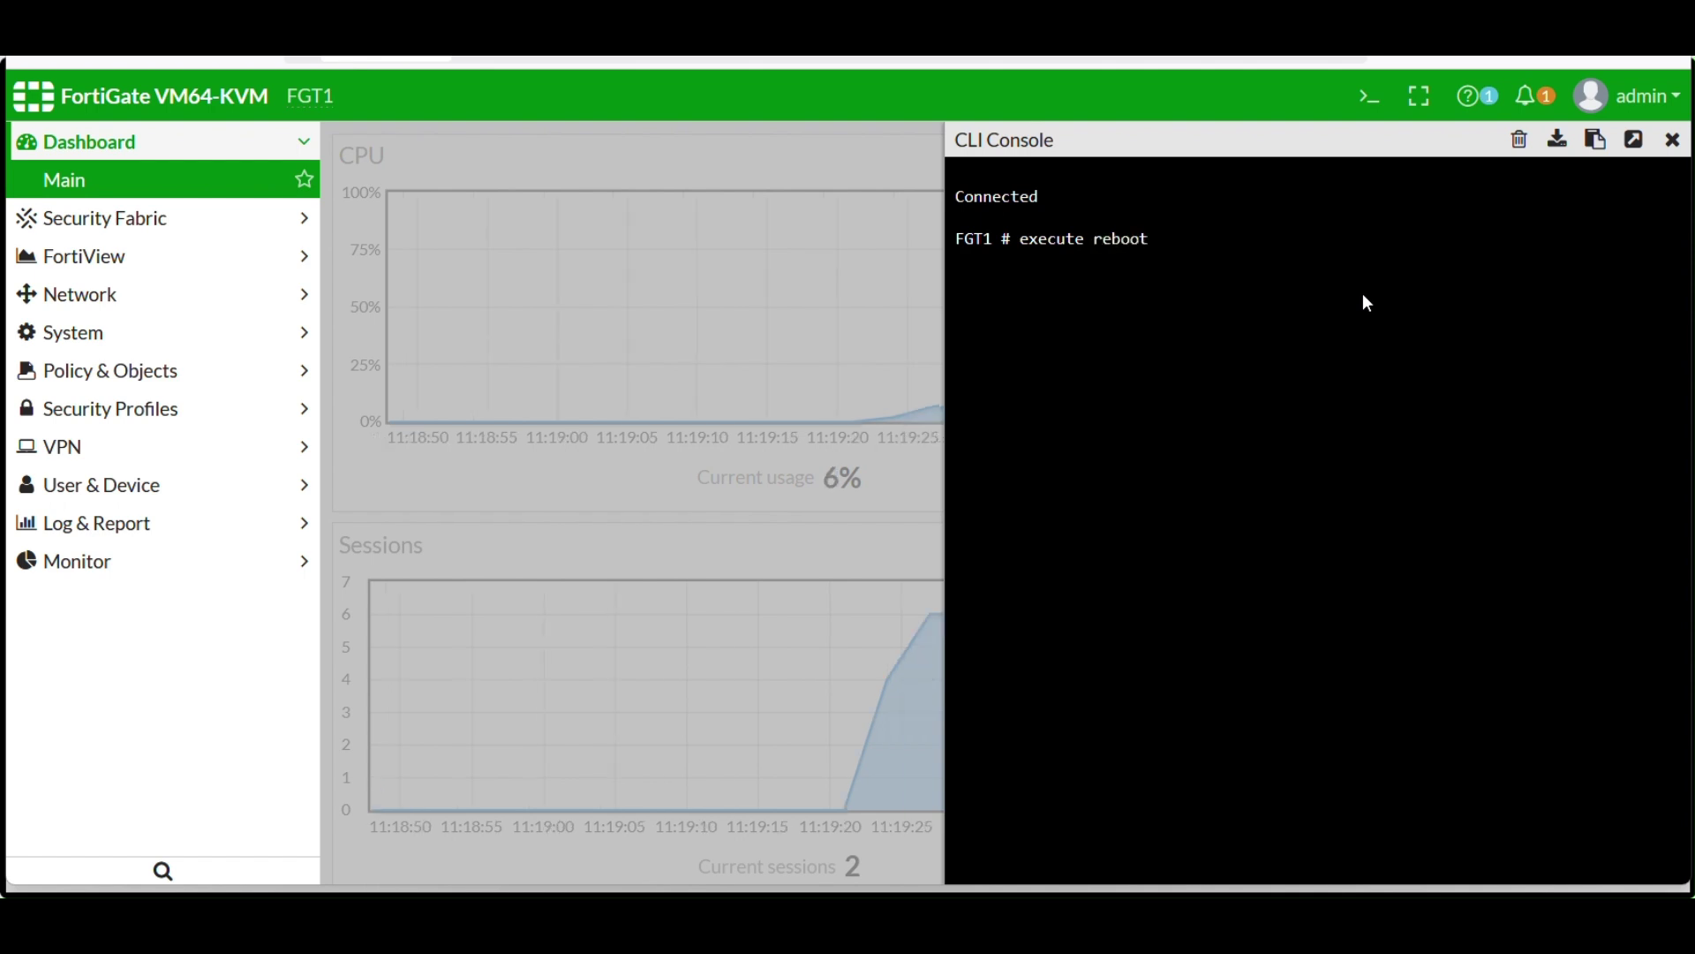
Step: Run 'execute reboot' in the CLI and answer n to decline it
key("BackSpace")
key("BackSpace")
key("BackSpace")
key("BackSpace")
key("BackSpace")
key("BackSpace")
type("shutdown")
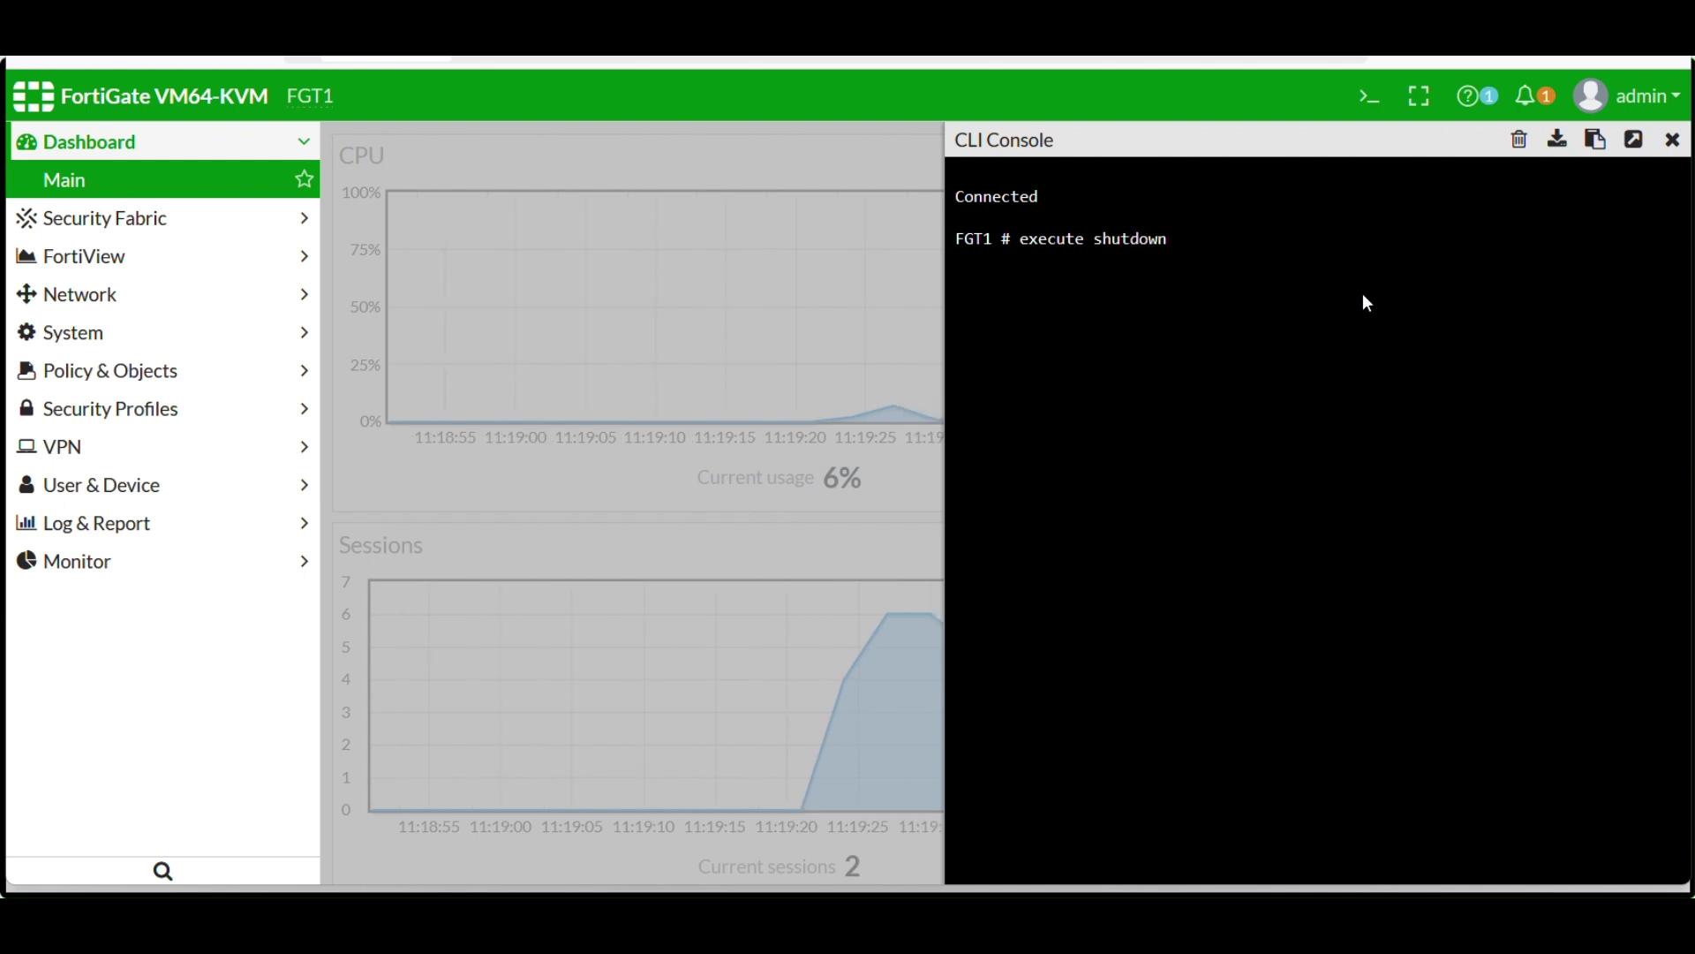
key("BackSpace")
key("BackSpace")
key("BackSpace")
key("BackSpace")
key("BackSpace")
key("BackSpace")
key("BackSpace")
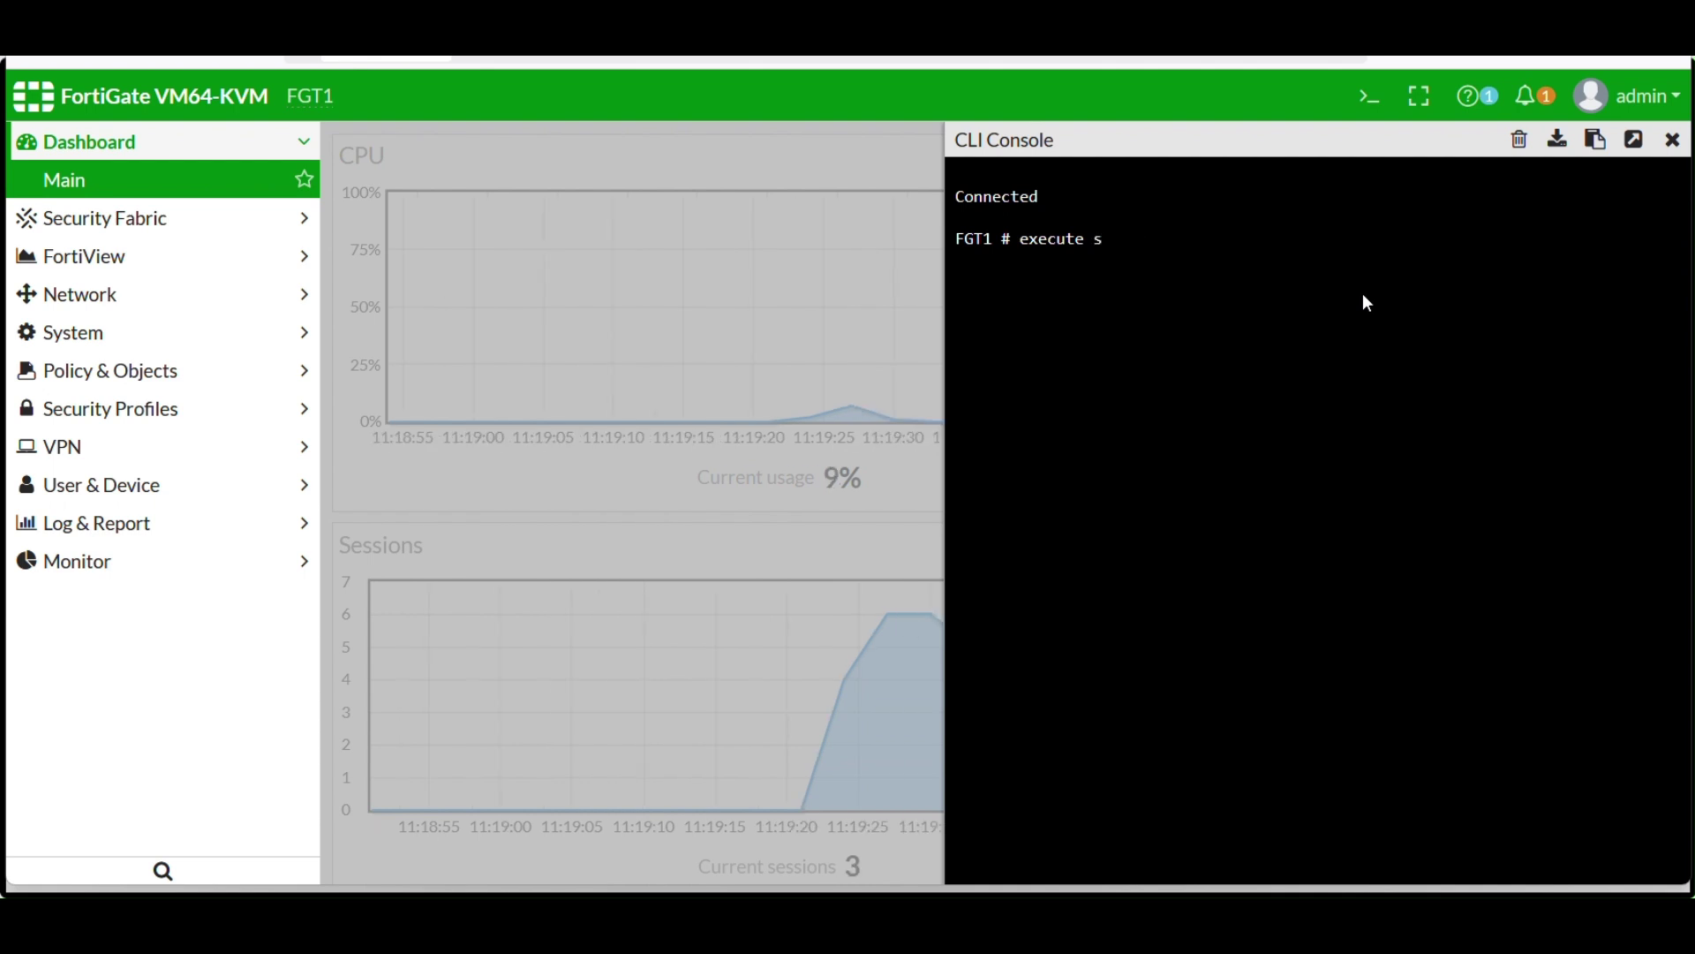
key("BackSpace")
type("reboot")
key("Return")
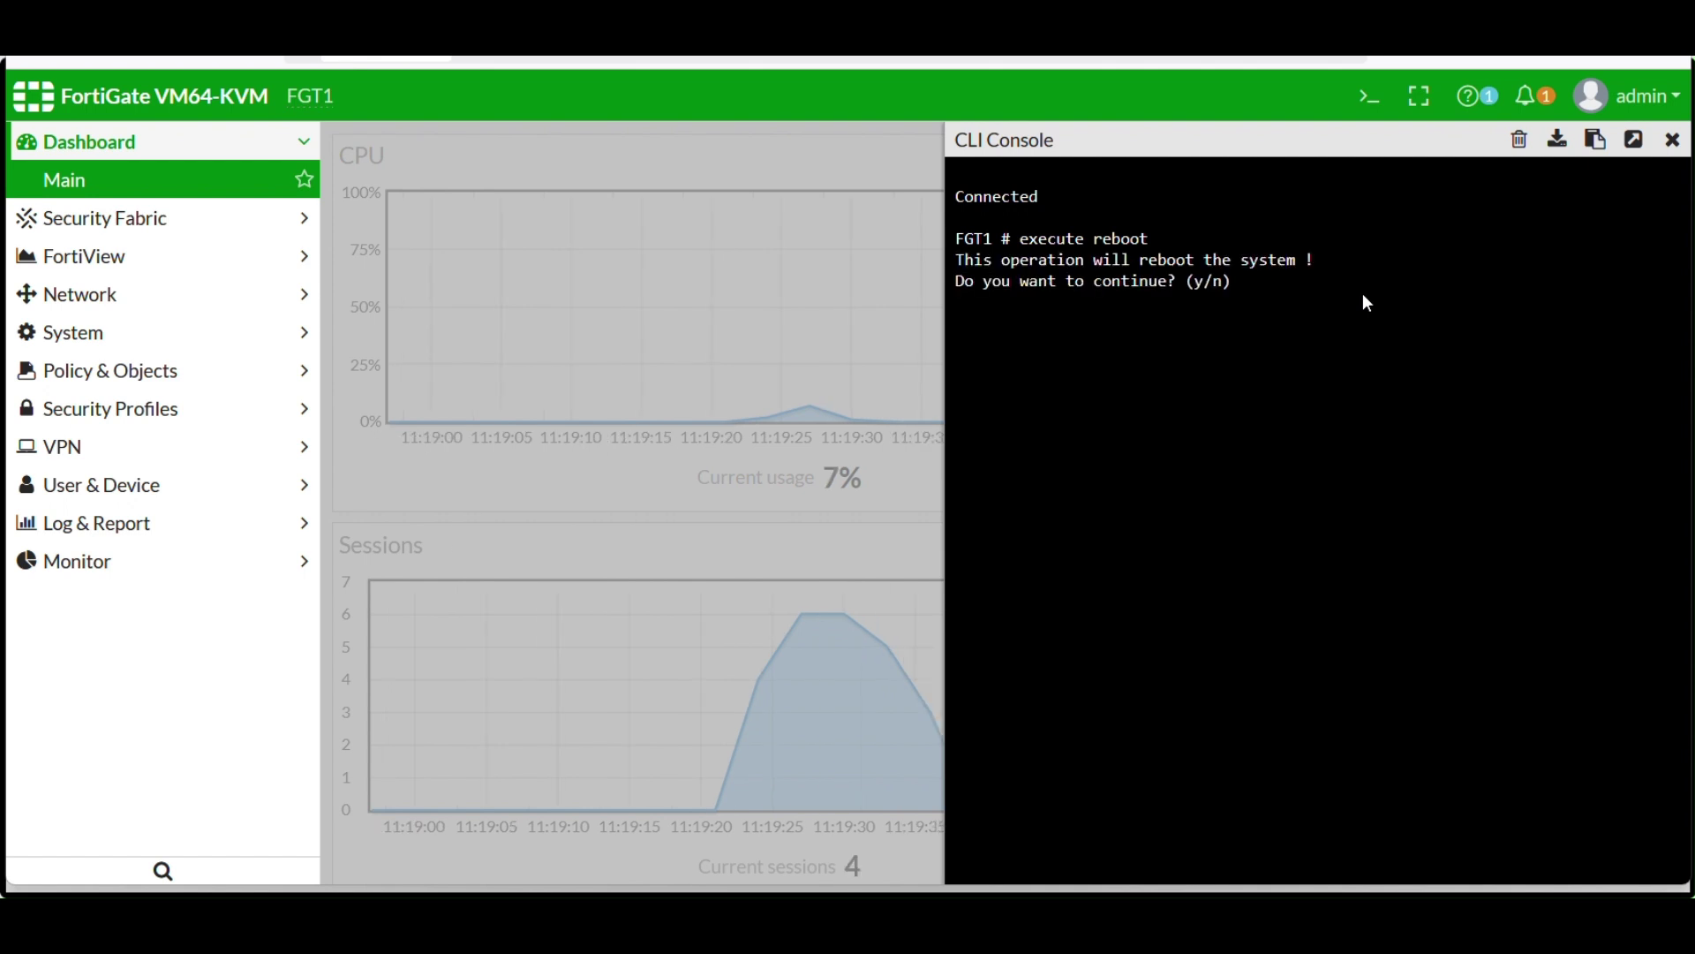
type("n")
Step: Edit the recalled command into 'execute shutdown', run it, and answer n
key("Up")
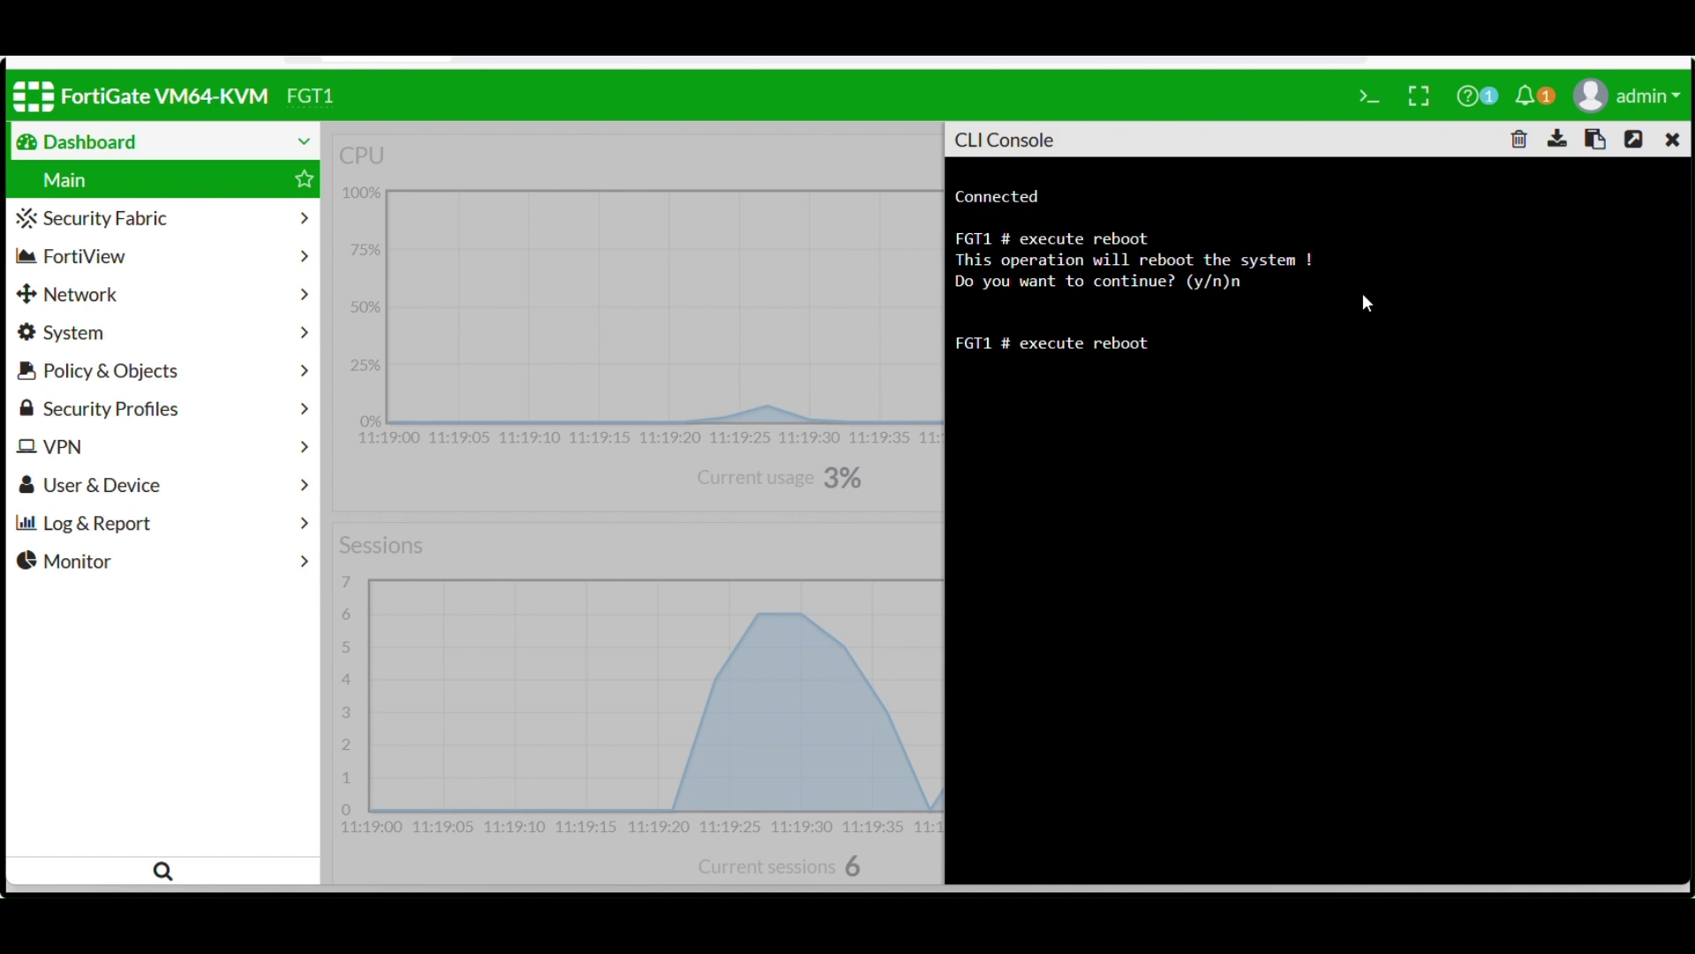
key("BackSpace")
key("BackSpace")
key("BackSpace")
key("BackSpace")
key("BackSpace")
key("BackSpace")
type("shutdown")
key("Return")
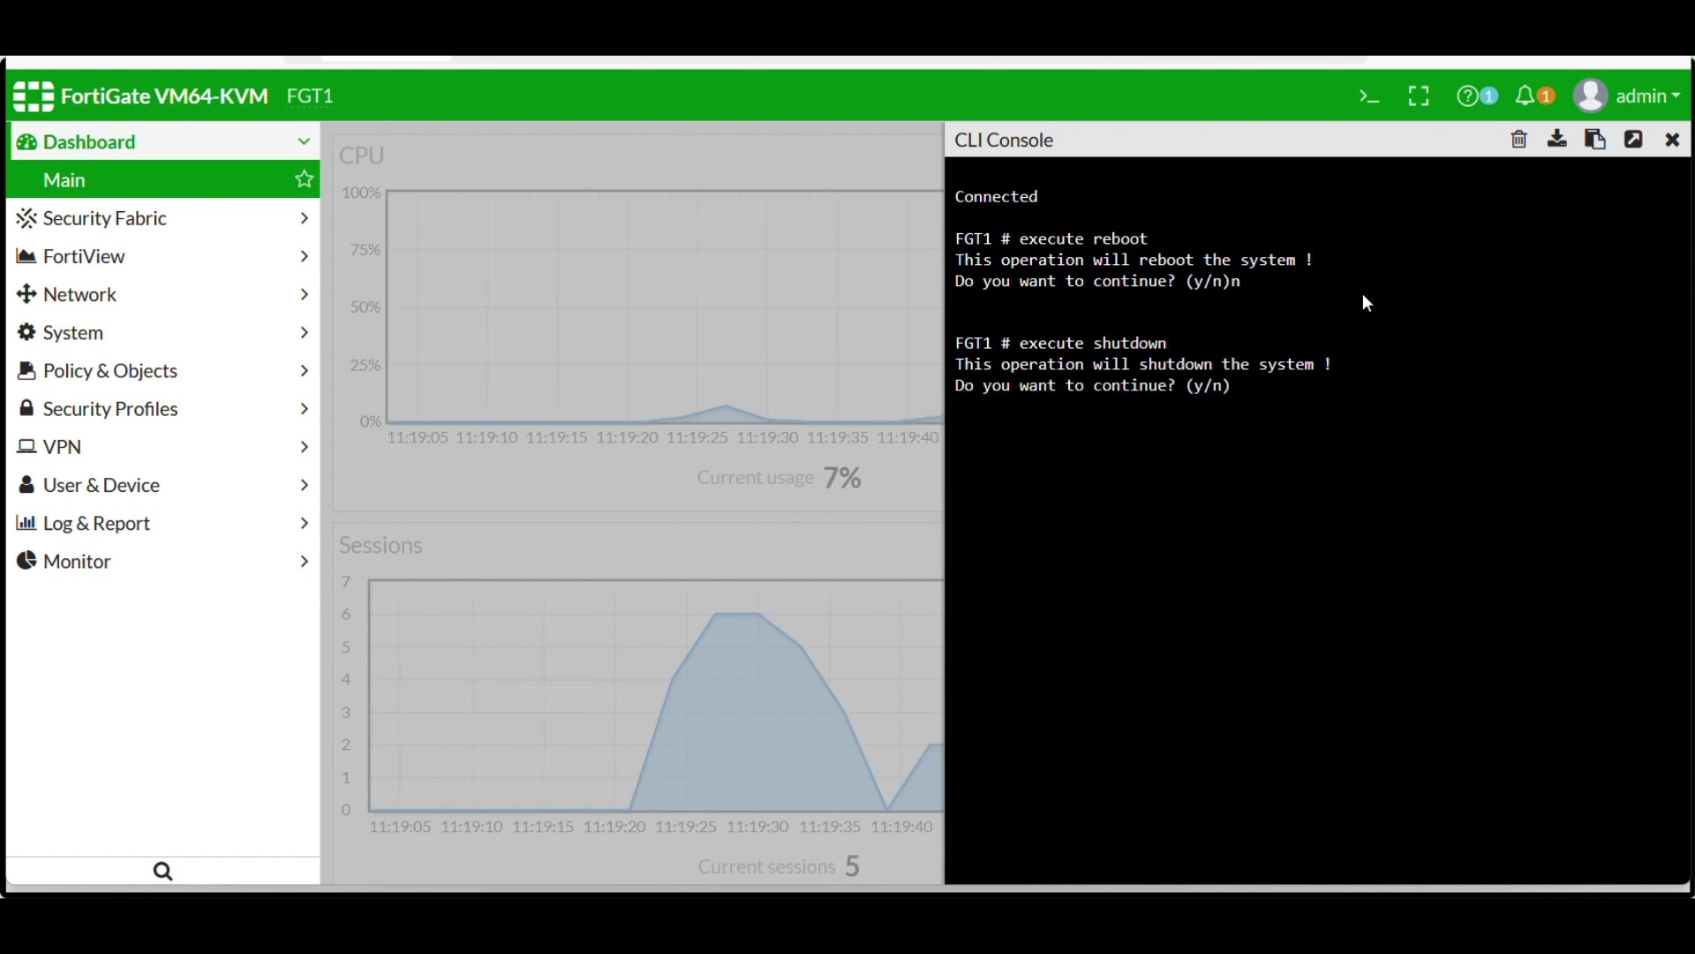
type("n")
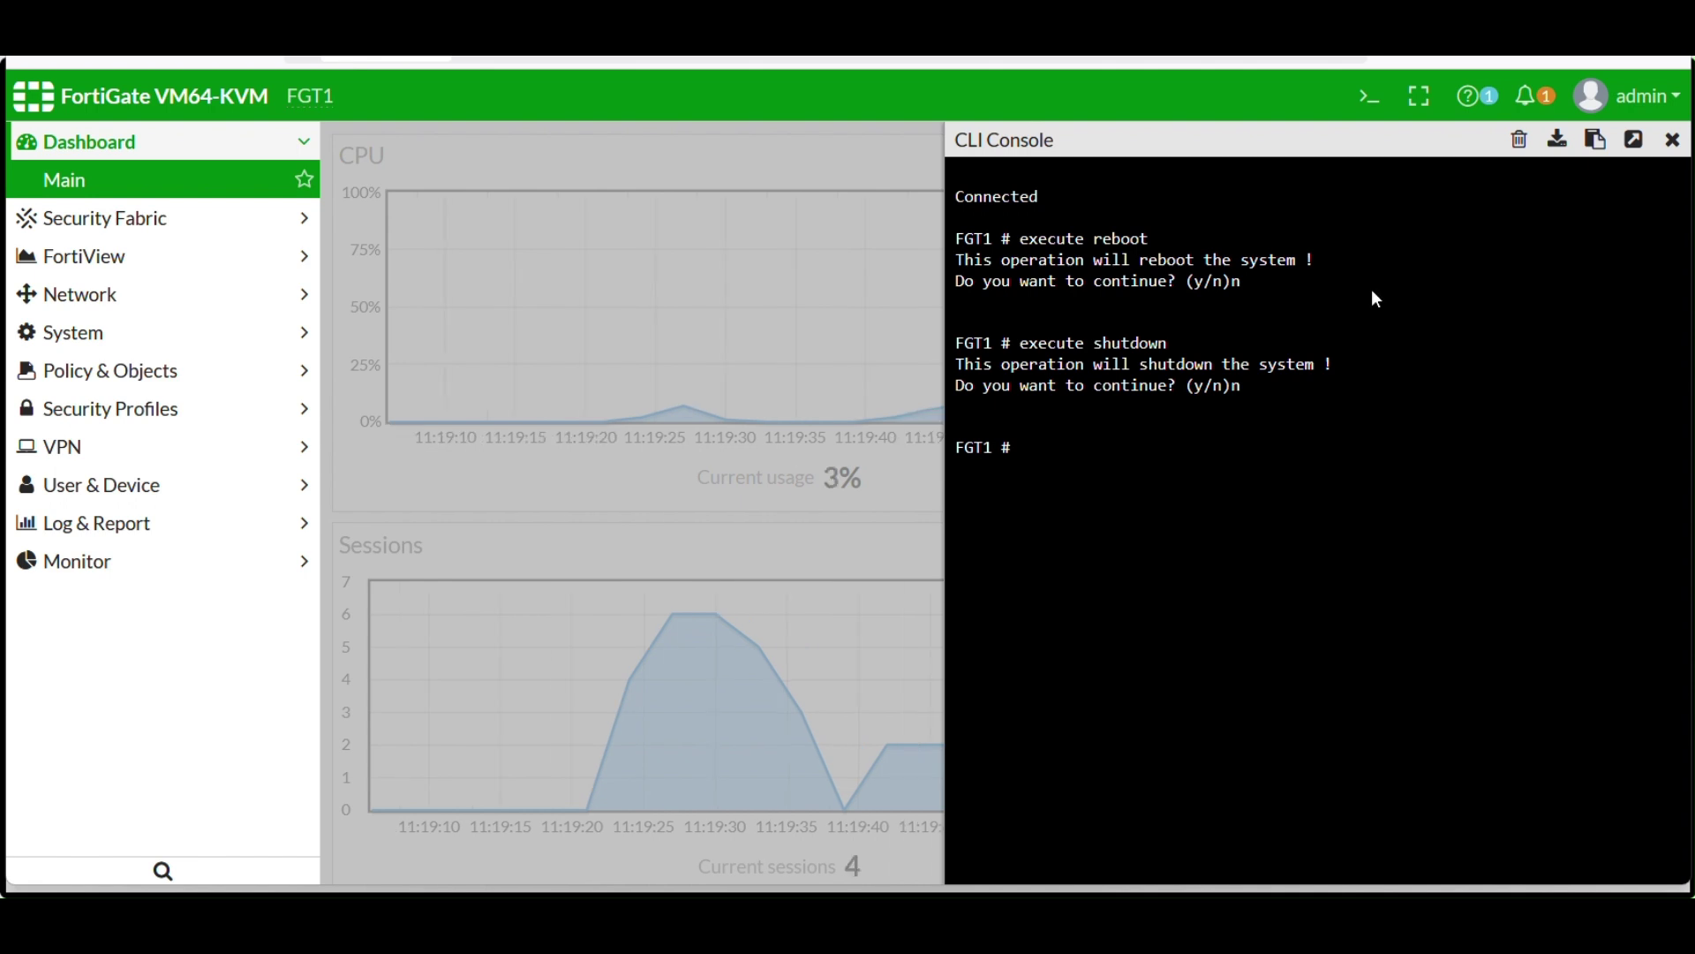
Step: Close the console, cancel a reboot from admin > System > Reboot, and log out
left_click(1671, 140)
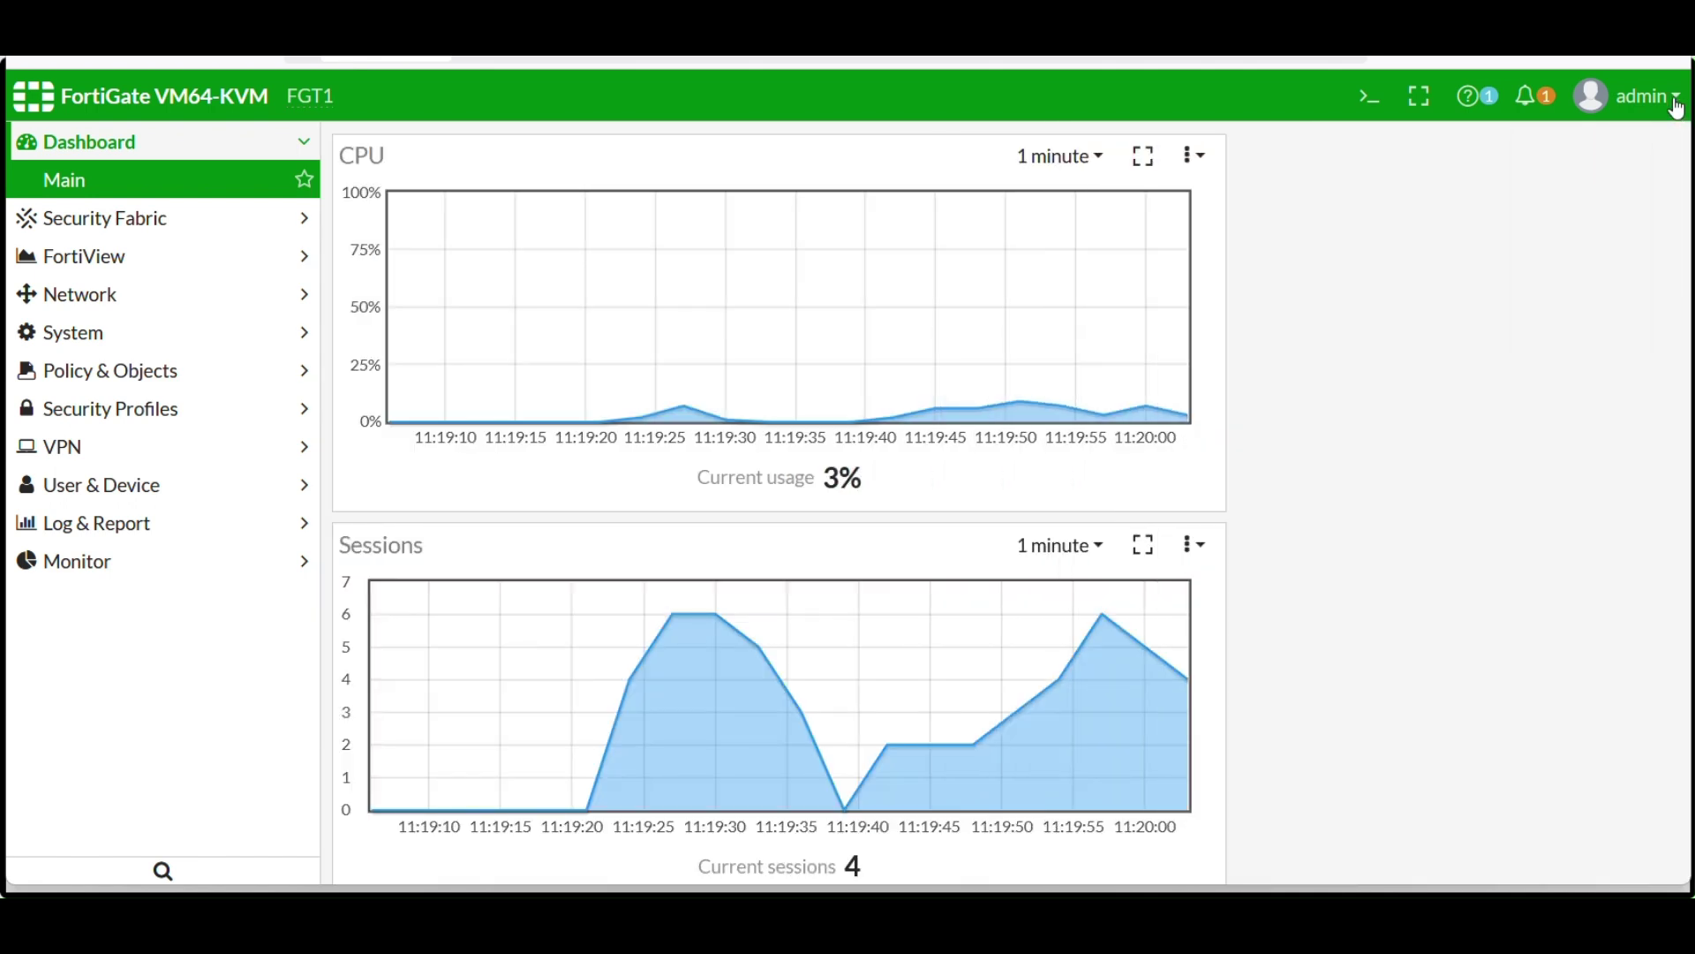
left_click(1632, 96)
left_click(1442, 221)
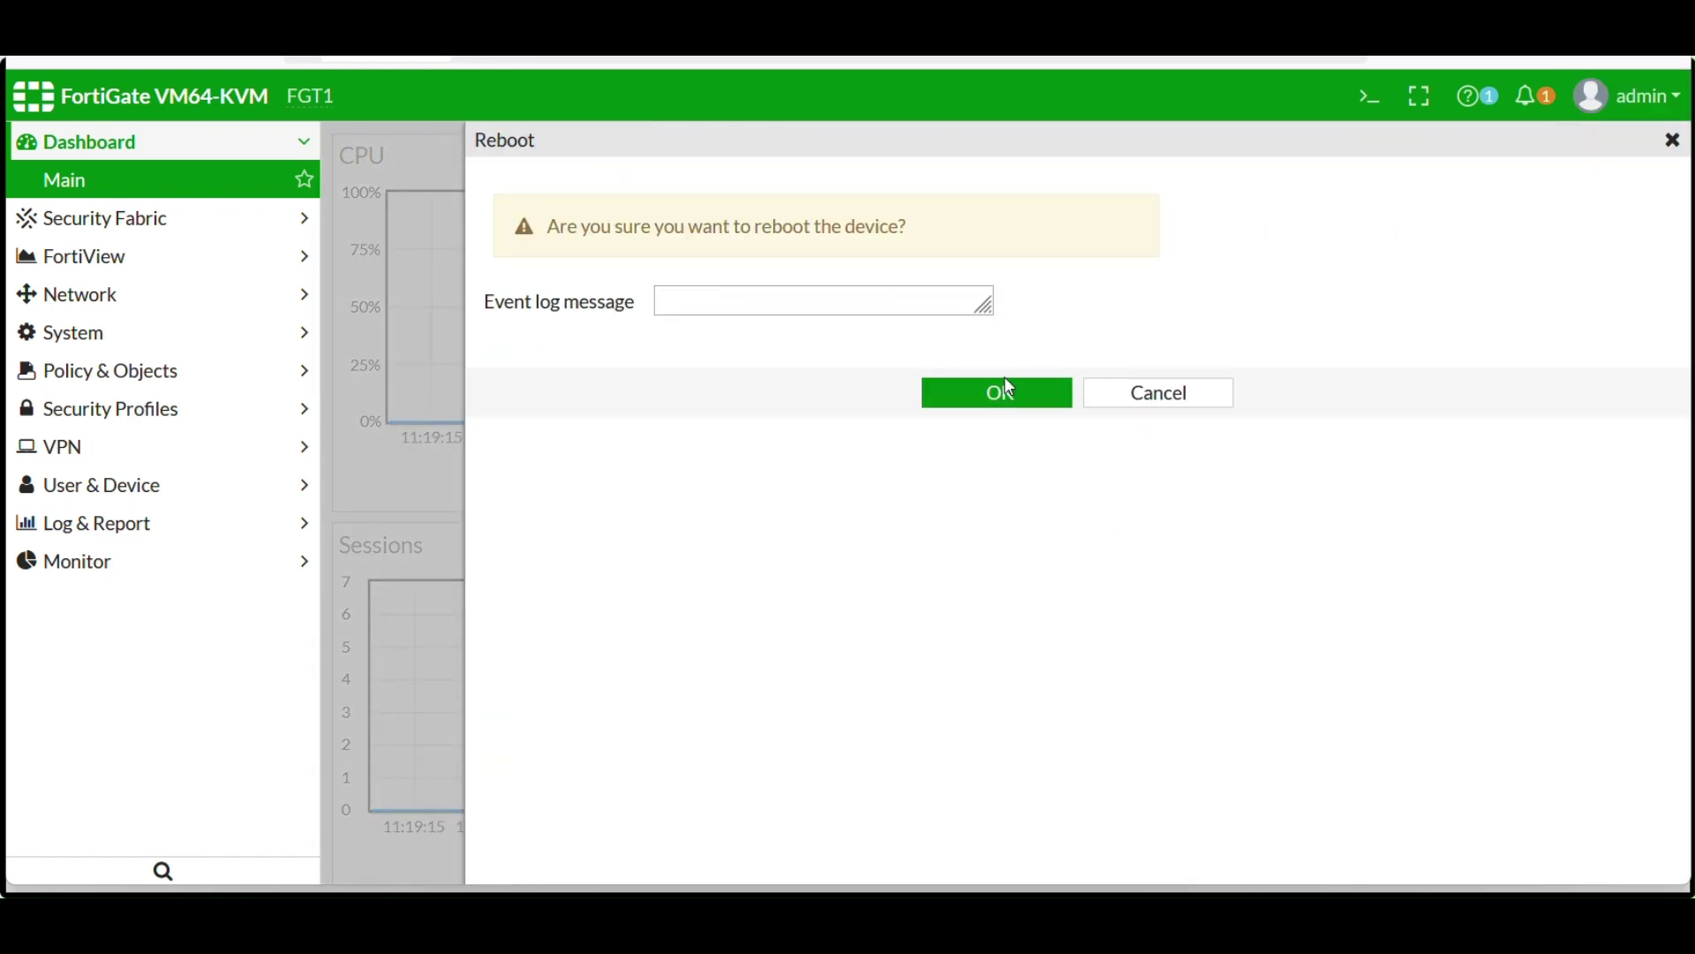
left_click(1186, 394)
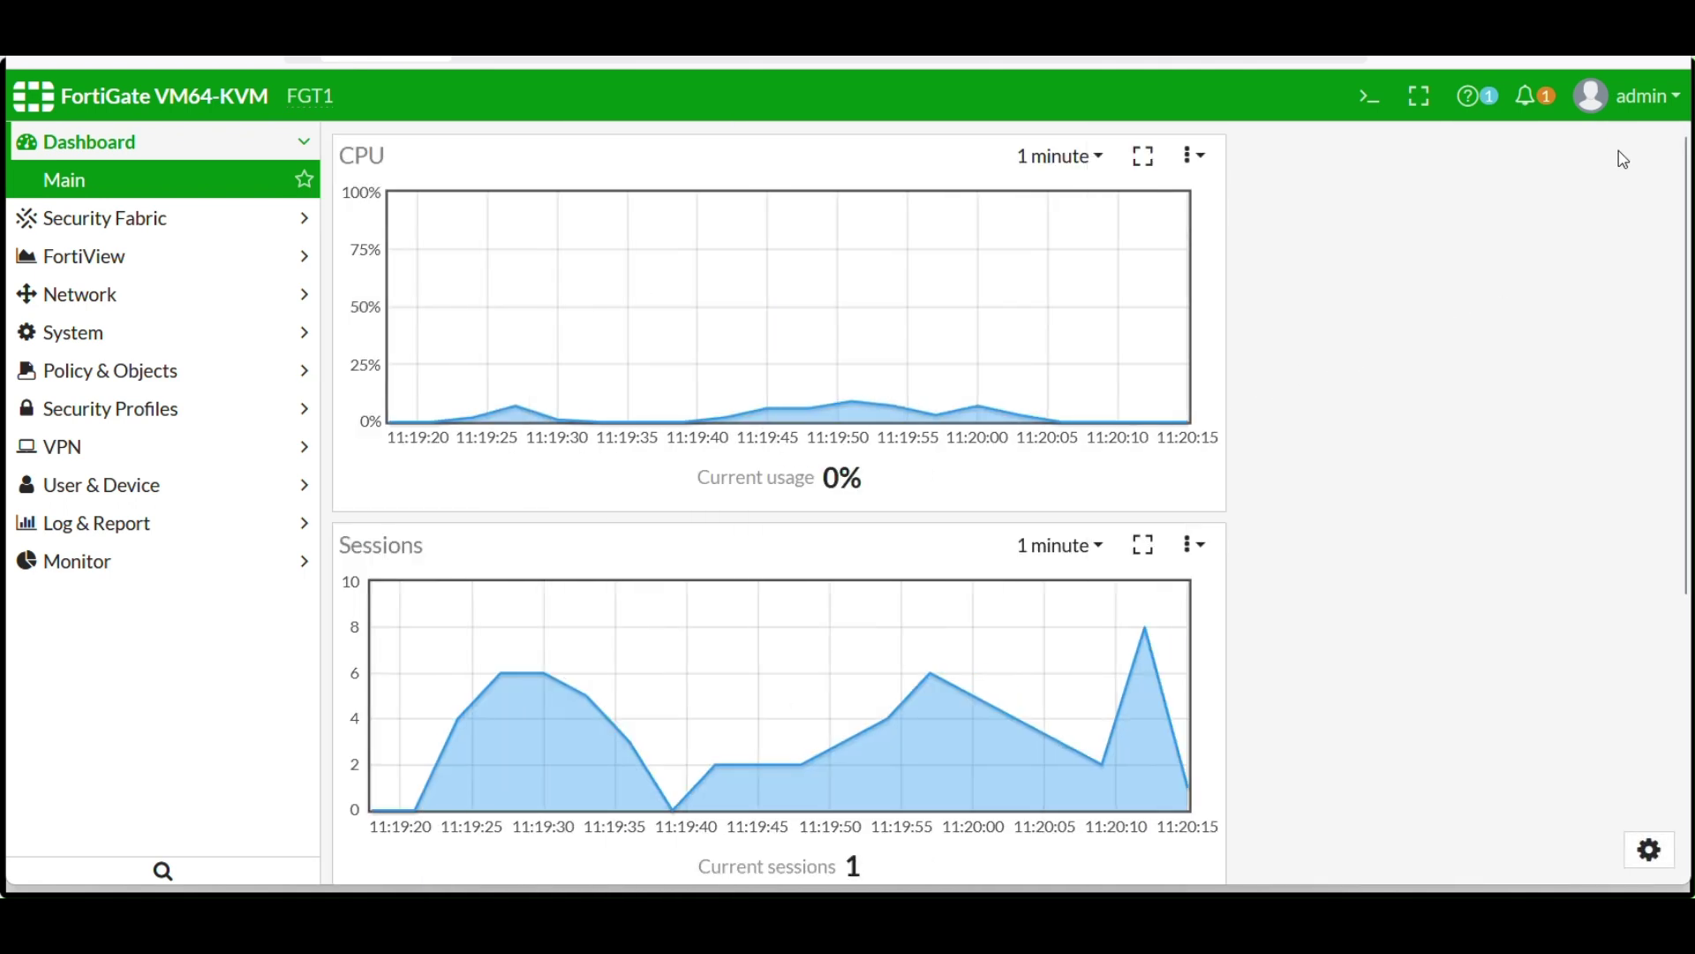
left_click(1649, 97)
left_click(1587, 339)
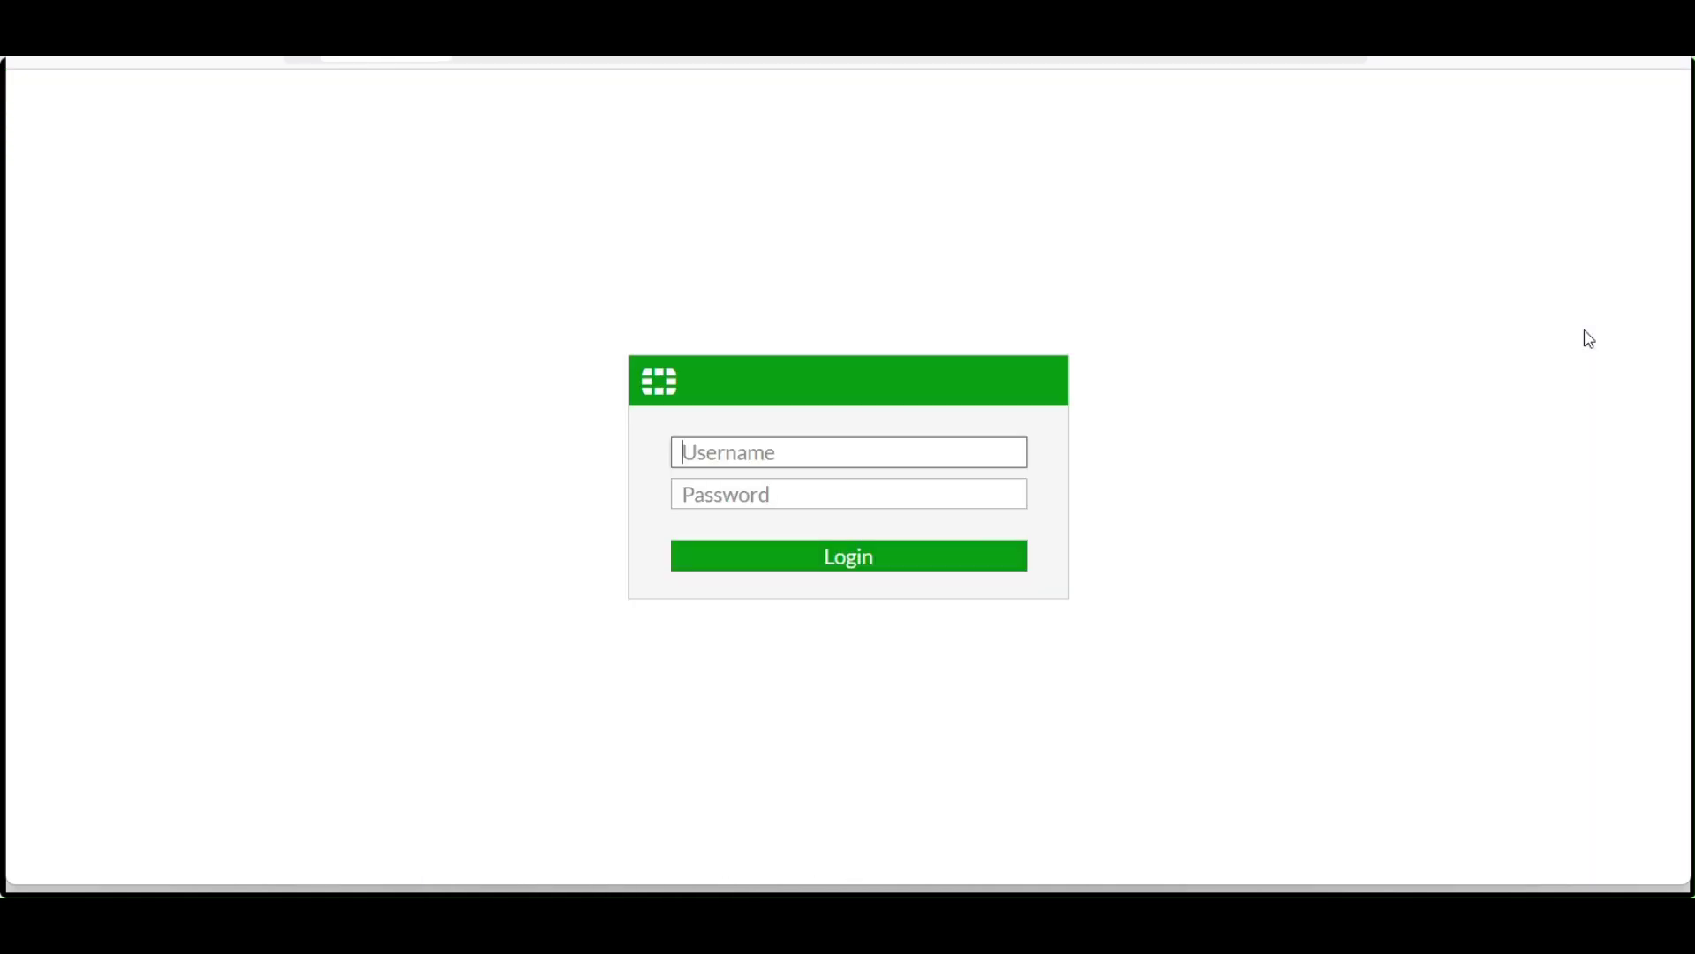